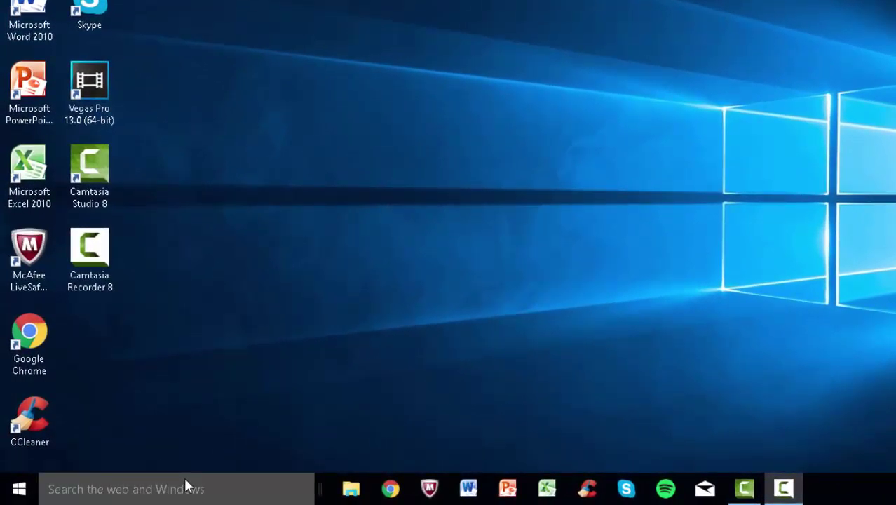
Step: Find This PC through the Windows search, open it and maximize its window
{"action": "left_click", "coordinate": [134, 495]}
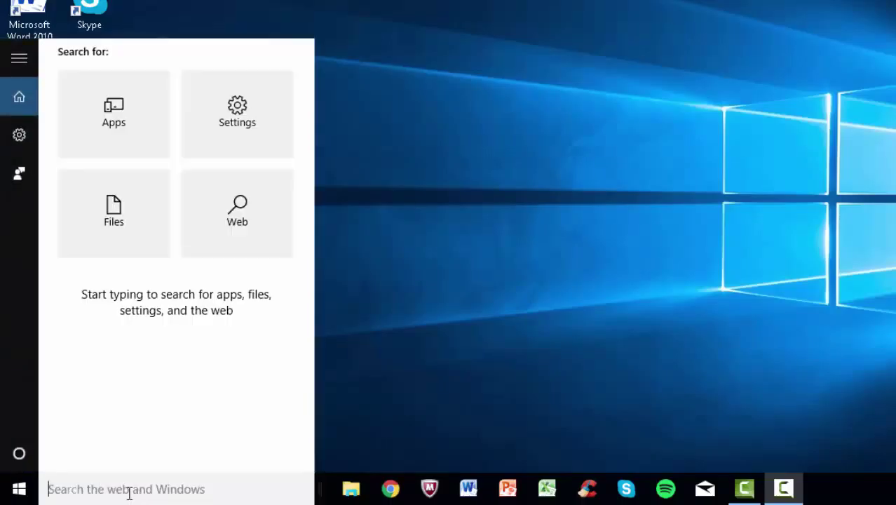
{"action": "type", "text": "This "}
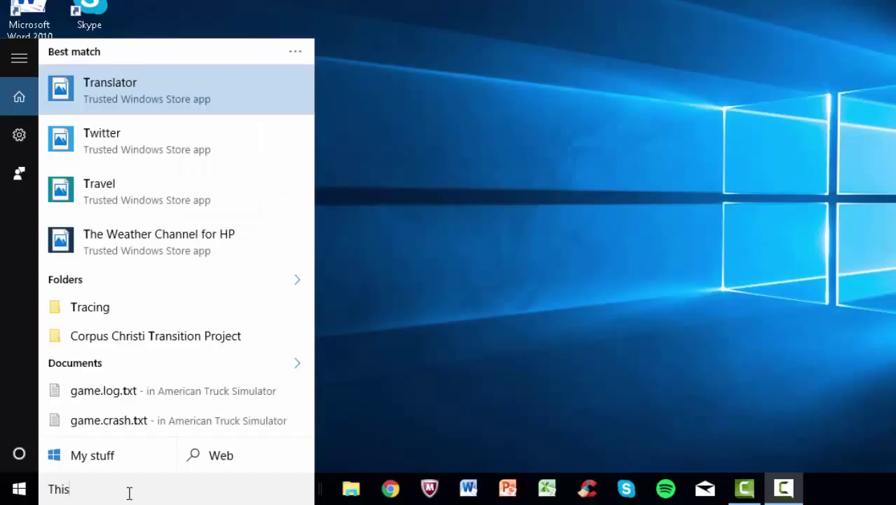
{"action": "type", "text": "PC"}
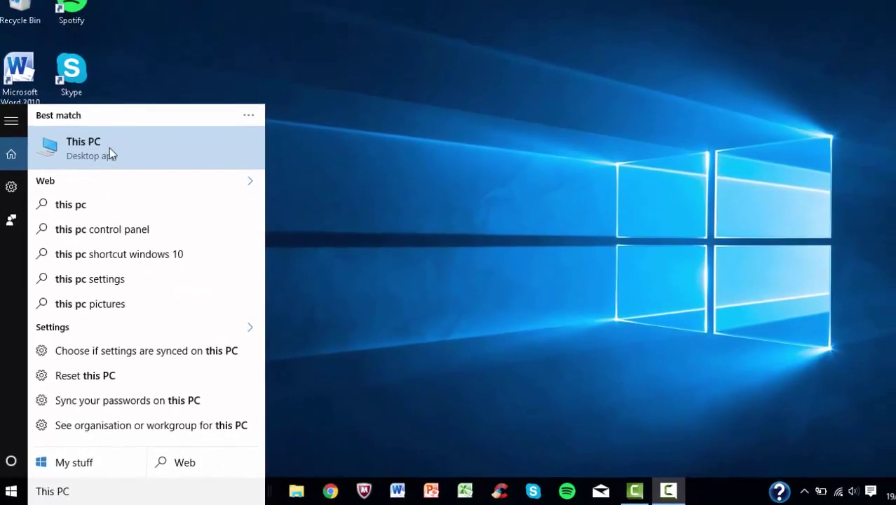
{"action": "key", "text": "Return"}
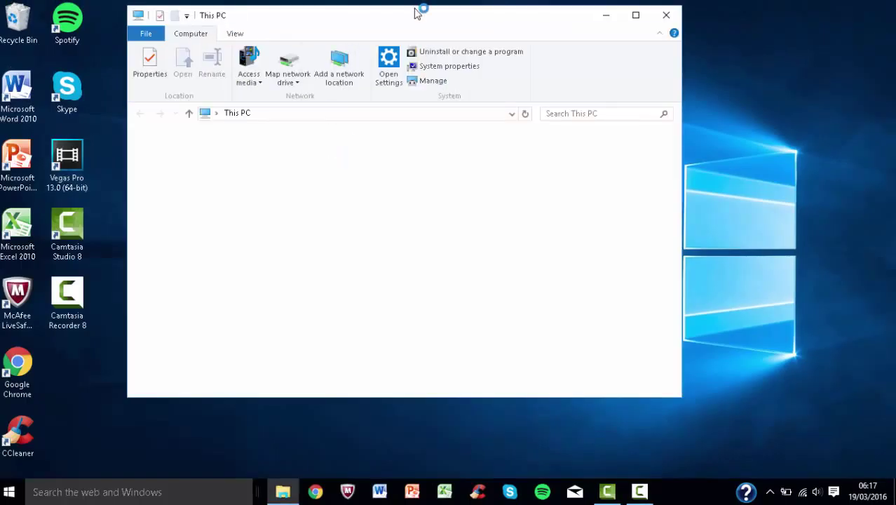
{"action": "double_click", "coordinate": [414, 21]}
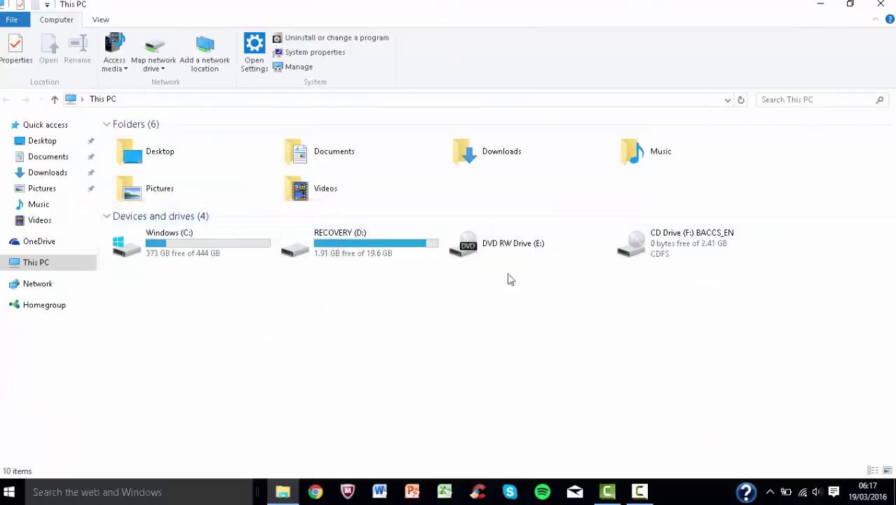
Step: View the contents of the Windows (C:) drive and return to the This PC overview
{"action": "left_click_drag", "start_coordinate": [148, 301], "coordinate": [668, 260]}
{"action": "double_click", "coordinate": [251, 228]}
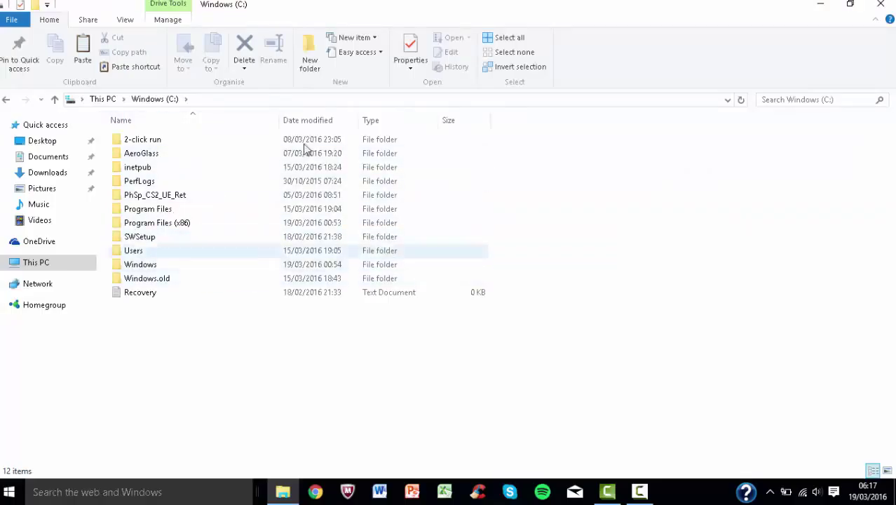
{"action": "left_click", "coordinate": [6, 99]}
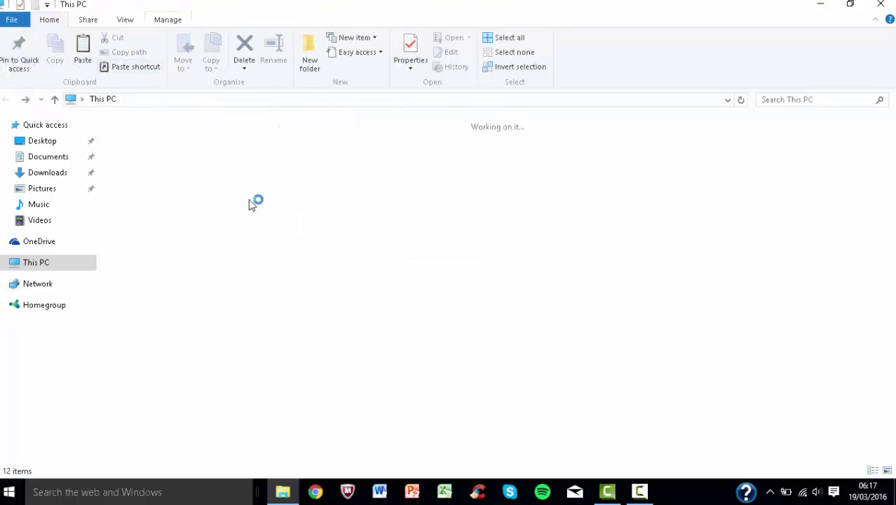
Step: Look into the recovery folder on the RECOVERY (D:) drive, then go back to the This PC overview
{"action": "left_click", "coordinate": [328, 279]}
{"action": "double_click", "coordinate": [333, 254]}
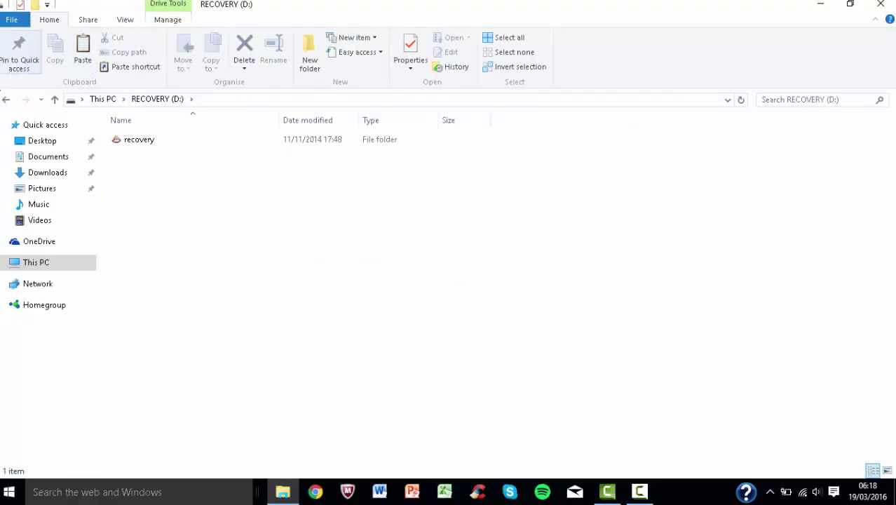
{"action": "double_click", "coordinate": [119, 141]}
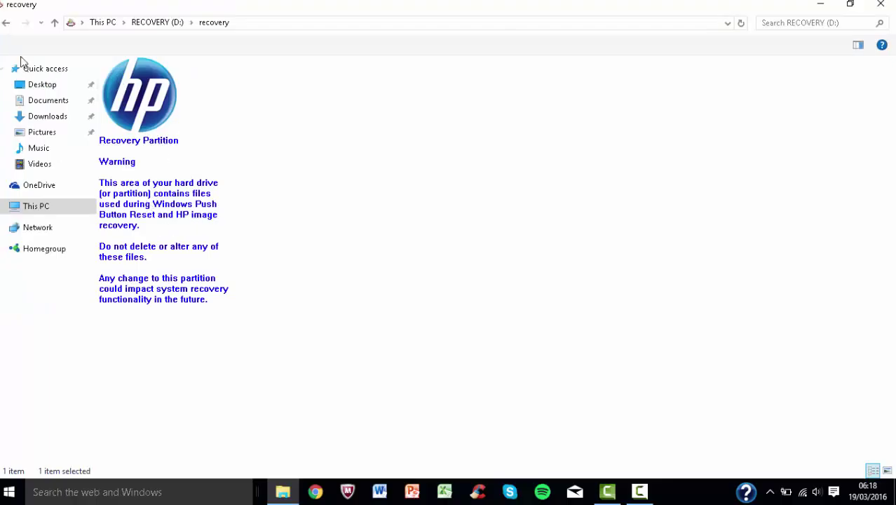
{"action": "left_click", "coordinate": [5, 22]}
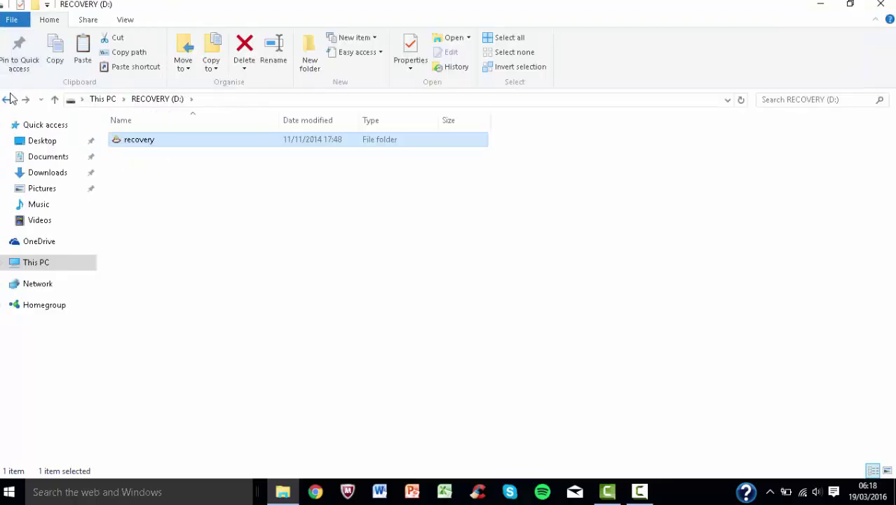
{"action": "left_click", "coordinate": [6, 99]}
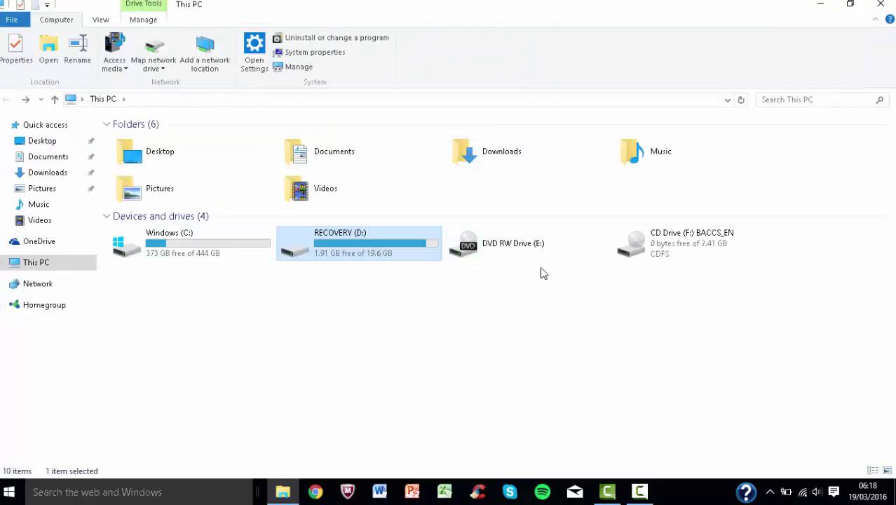
Step: Look over the DVD RW Drive (E:) and CD Drive (F:) entries, then close the This PC window
{"action": "left_click", "coordinate": [505, 277]}
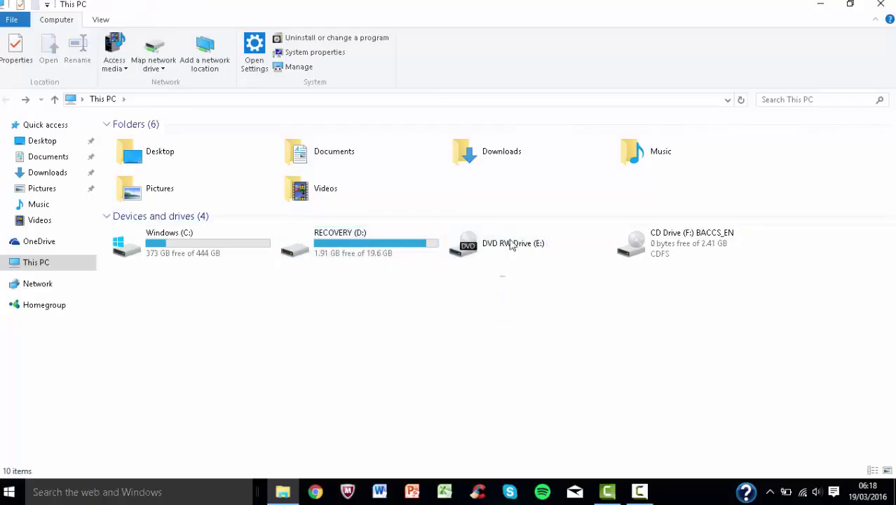
{"action": "left_click_drag", "start_coordinate": [654, 322], "coordinate": [732, 256]}
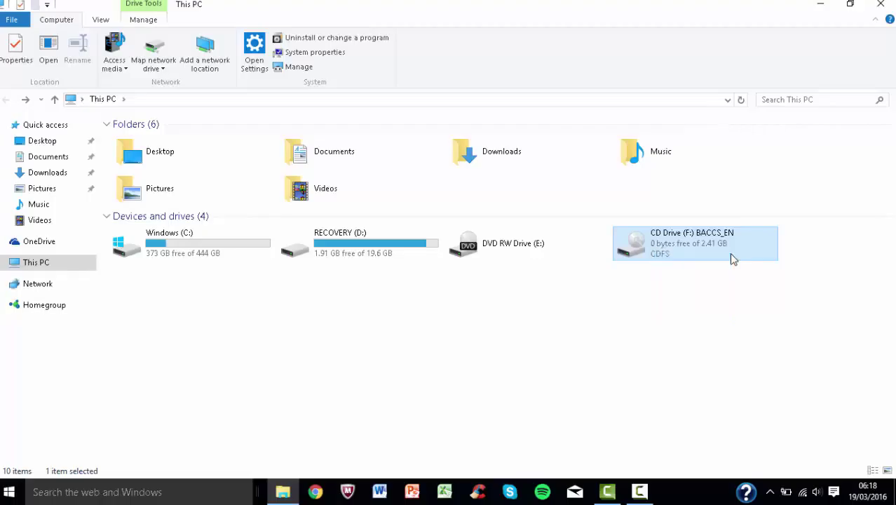
{"action": "left_click", "coordinate": [718, 290]}
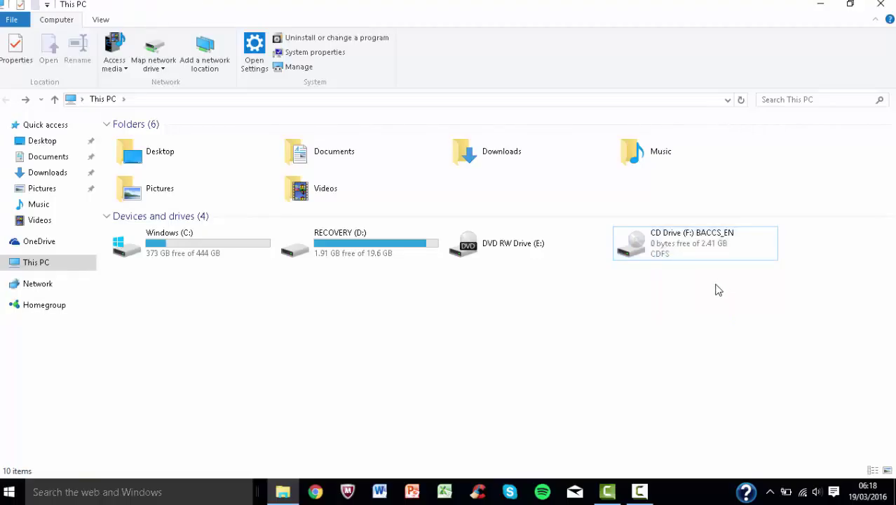
{"action": "left_click", "coordinate": [880, 5]}
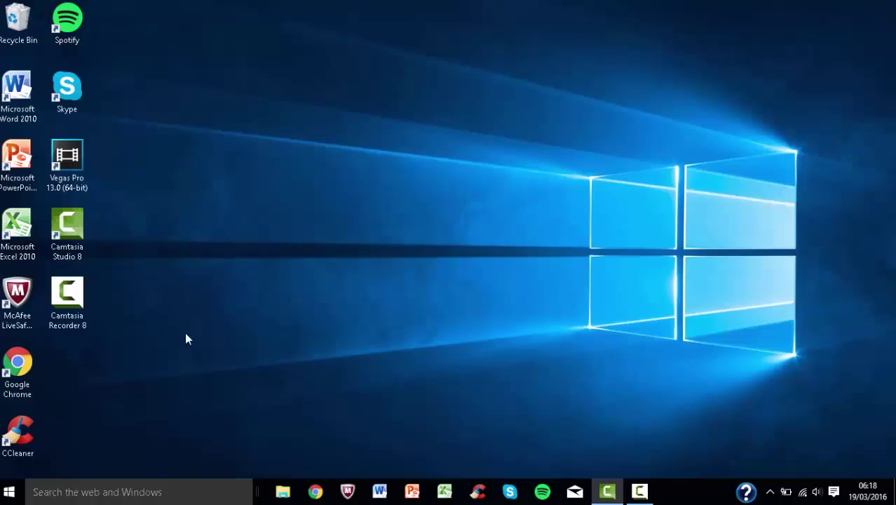
Step: Search Windows for "computer" and open Computer Management
{"action": "left_click", "coordinate": [100, 492]}
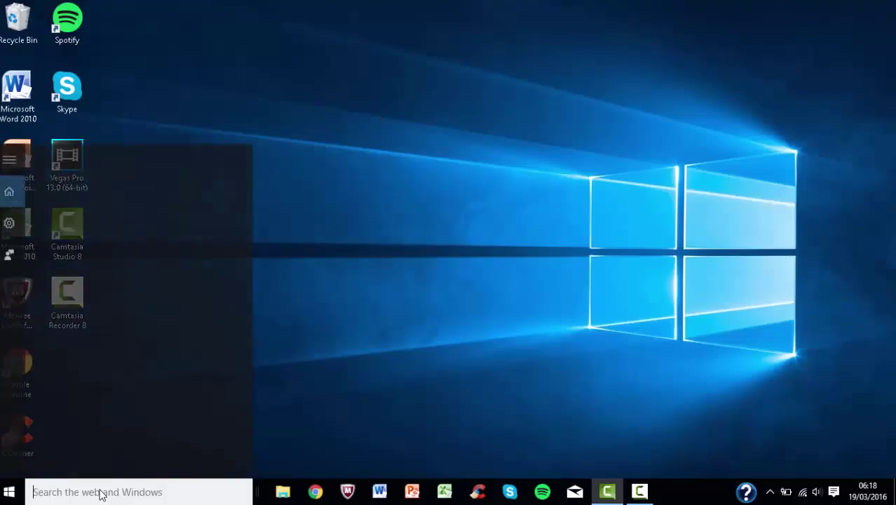
{"action": "type", "text": "c"}
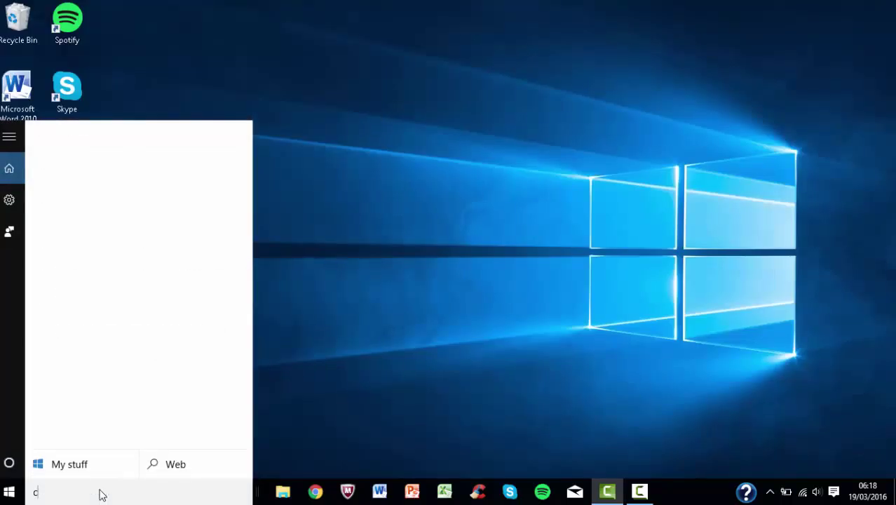
{"action": "type", "text": "omputer"}
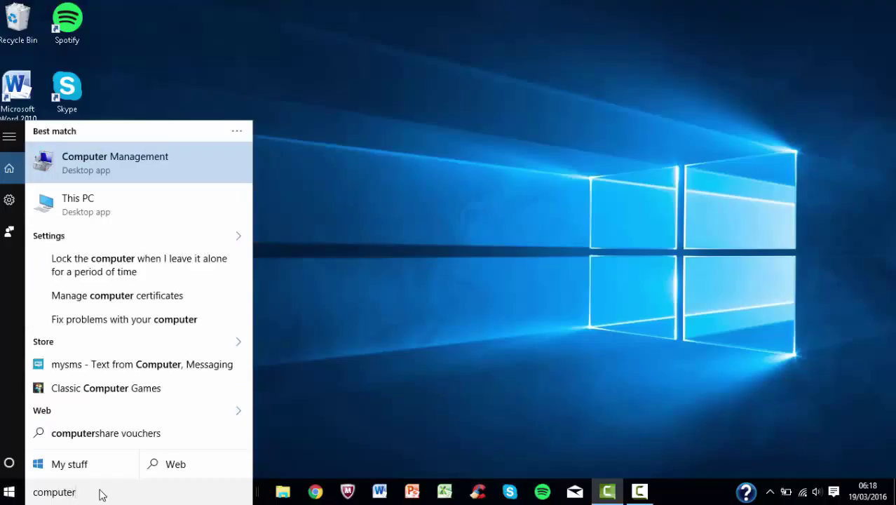
{"action": "left_click", "coordinate": [122, 175]}
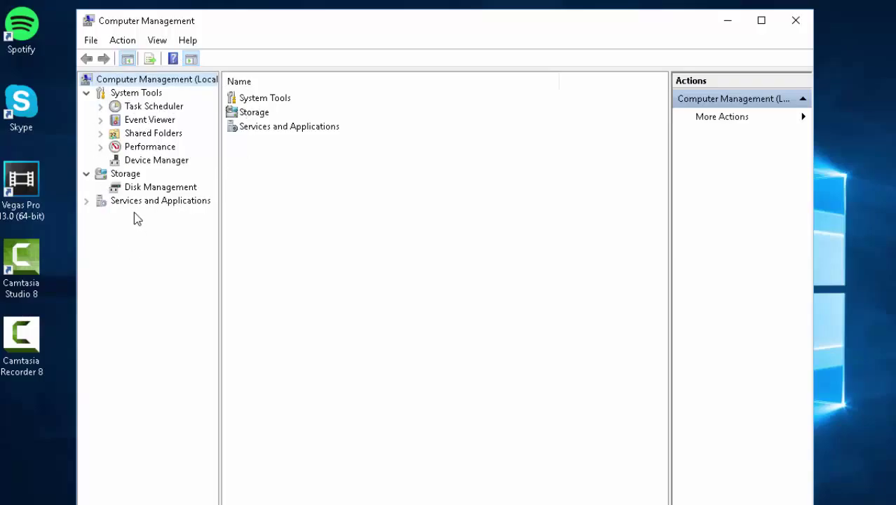
Step: Open Disk Management from the Storage section and maximize the Computer Management window
{"action": "left_click", "coordinate": [115, 175]}
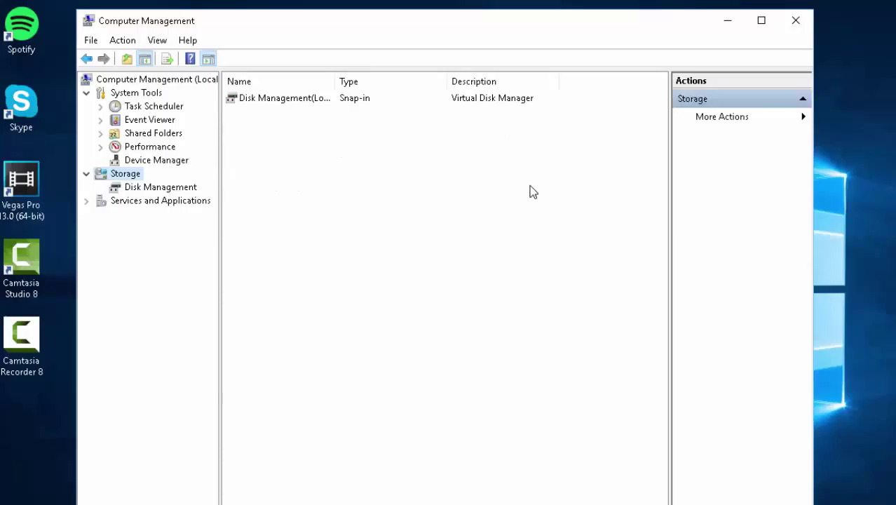
{"action": "double_click", "coordinate": [297, 101]}
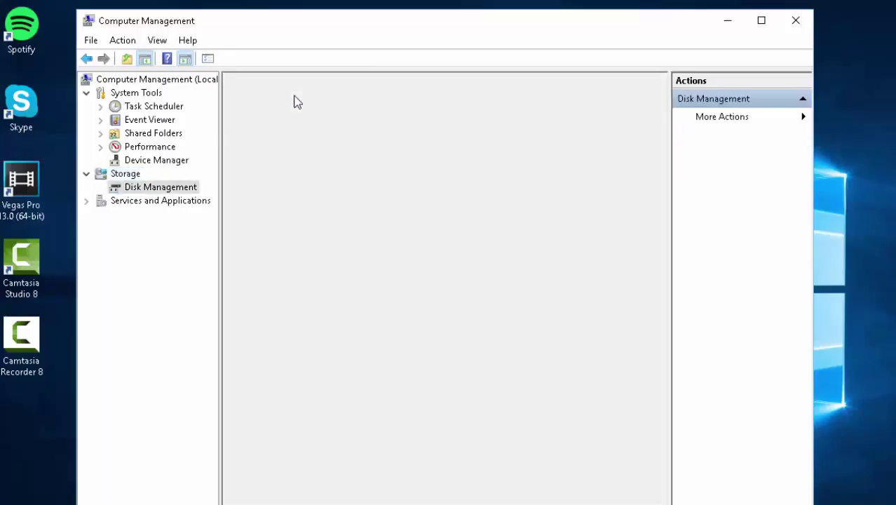
{"action": "double_click", "coordinate": [334, 29]}
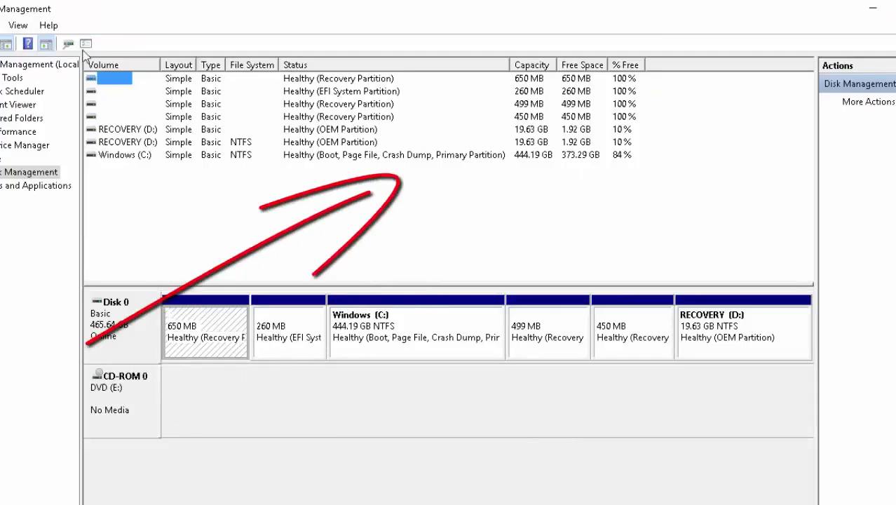
Step: Examine the RECOVERY (D:) and Windows (C:) entries in the volume list, then clear the selection
{"action": "left_click", "coordinate": [144, 142]}
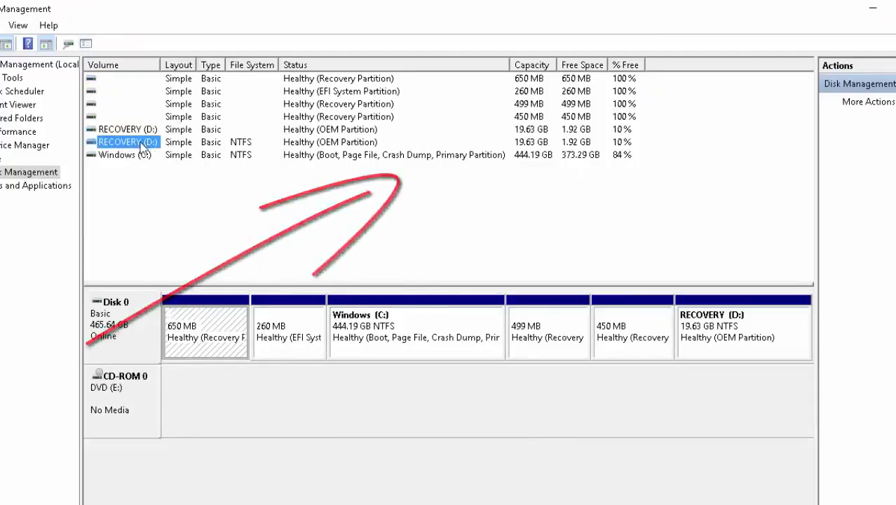
{"action": "left_click", "coordinate": [137, 155]}
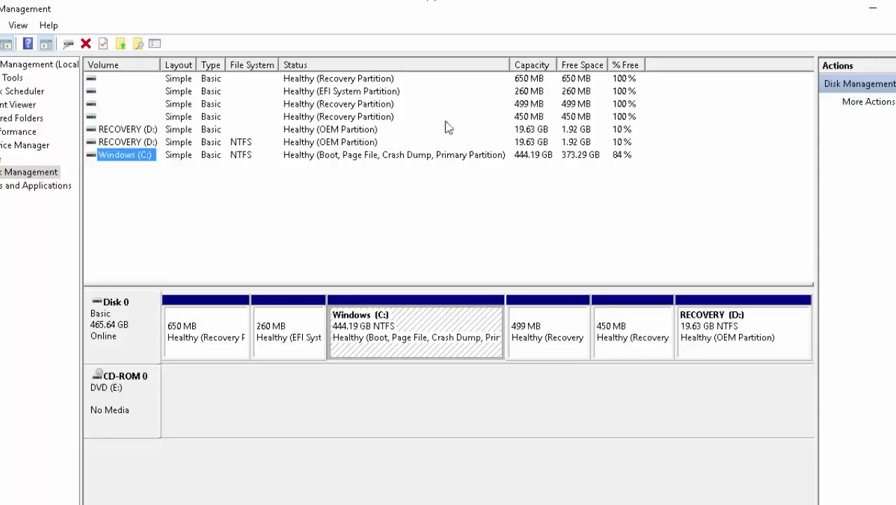
{"action": "left_click", "coordinate": [526, 166]}
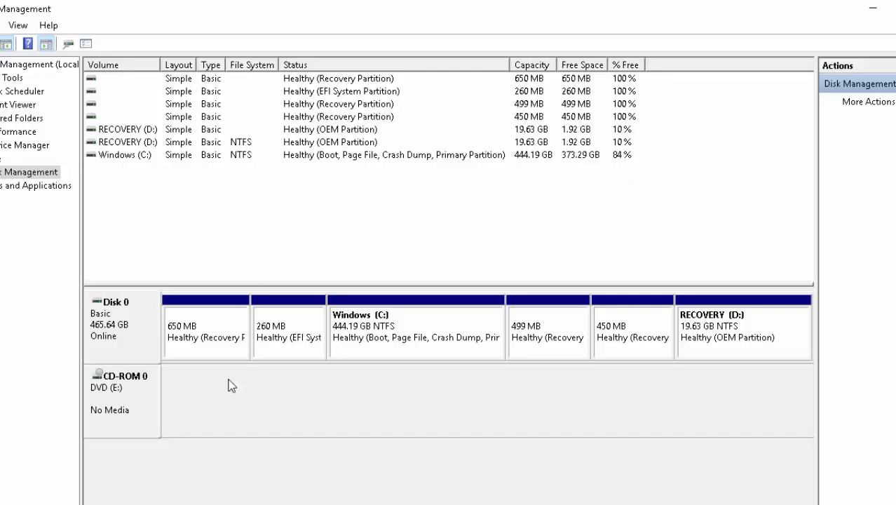
Step: Open the Shrink Volume settings for the Windows (C:) partition on Disk 0
{"action": "left_click", "coordinate": [395, 313]}
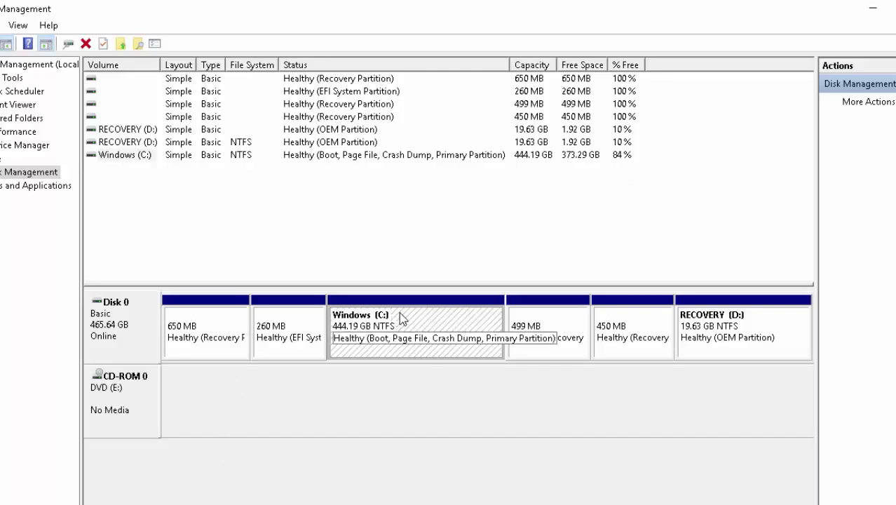
{"action": "right_click", "coordinate": [403, 319]}
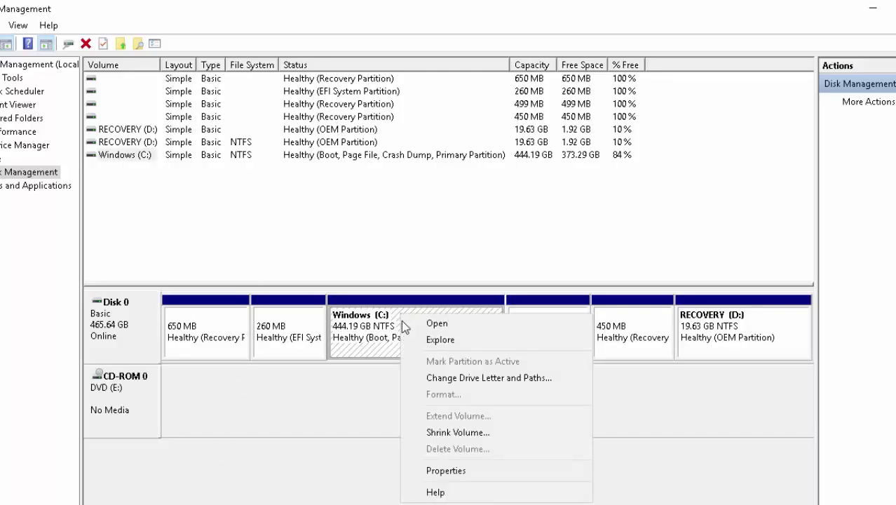
{"action": "left_click", "coordinate": [431, 432]}
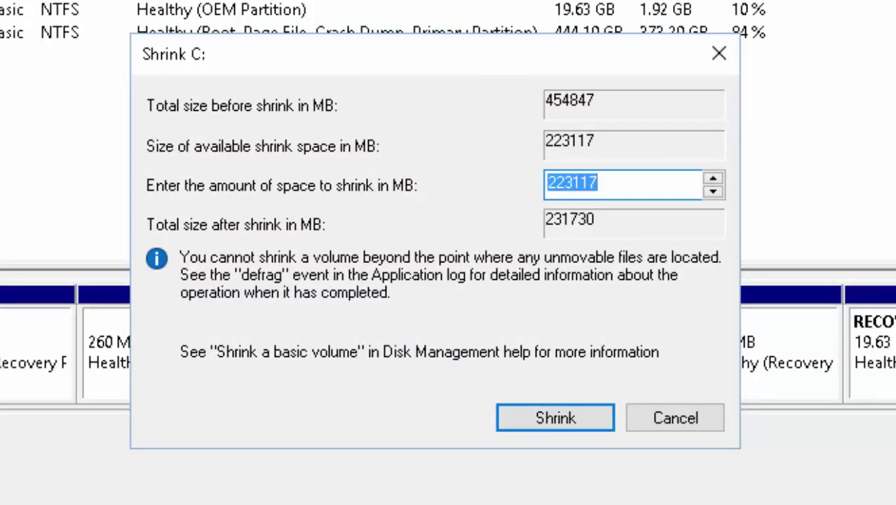
{"action": "mouse_move", "coordinate": [390, 60]}
{"action": "left_mouse_down"}
{"action": "mouse_move", "coordinate": [385, 48]}
{"action": "mouse_move", "coordinate": [397, 59]}
{"action": "left_mouse_up"}
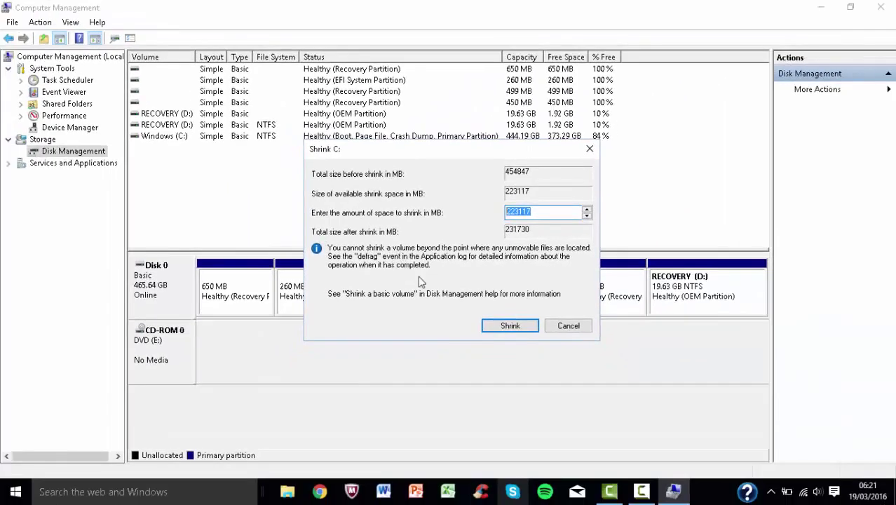
Step: Switch to Google Chrome and search Google for "mb to gb converter" to bring up the storage unit converter
{"action": "key", "text": "Return"}
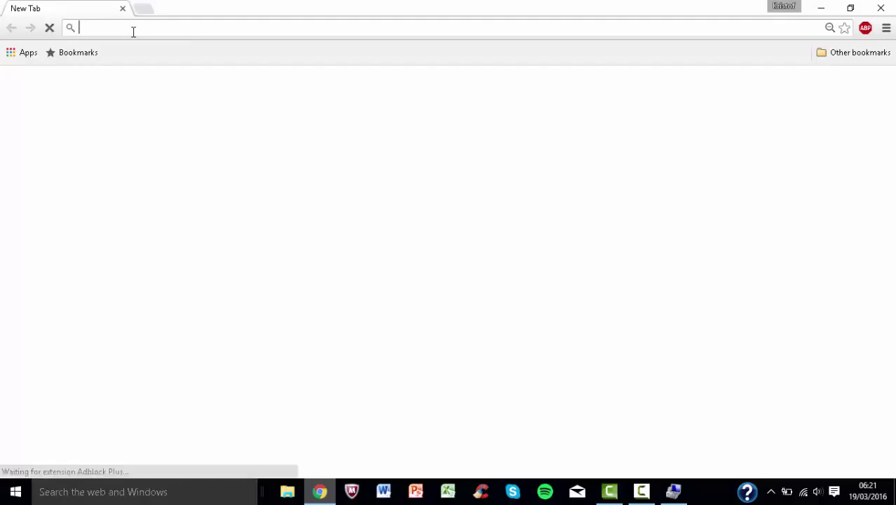
{"action": "type", "text": "mb to"}
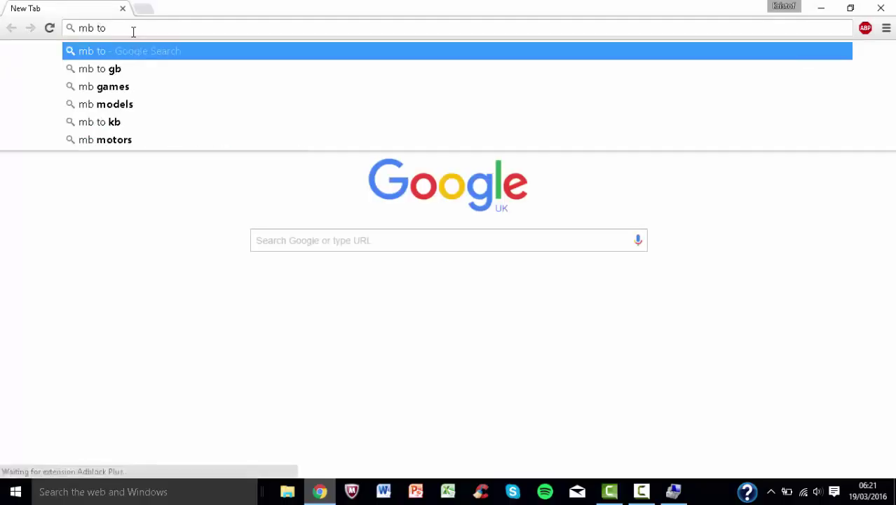
{"action": "type", "text": " gb con"}
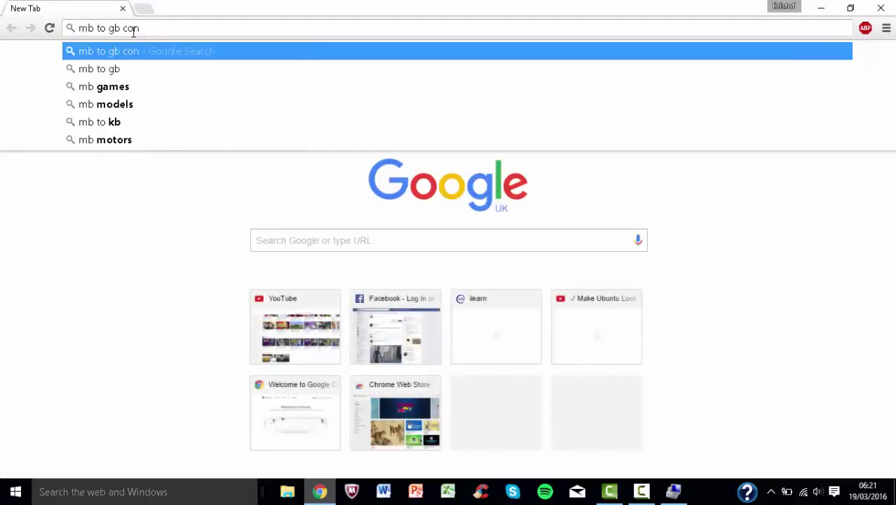
{"action": "type", "text": "vertor"}
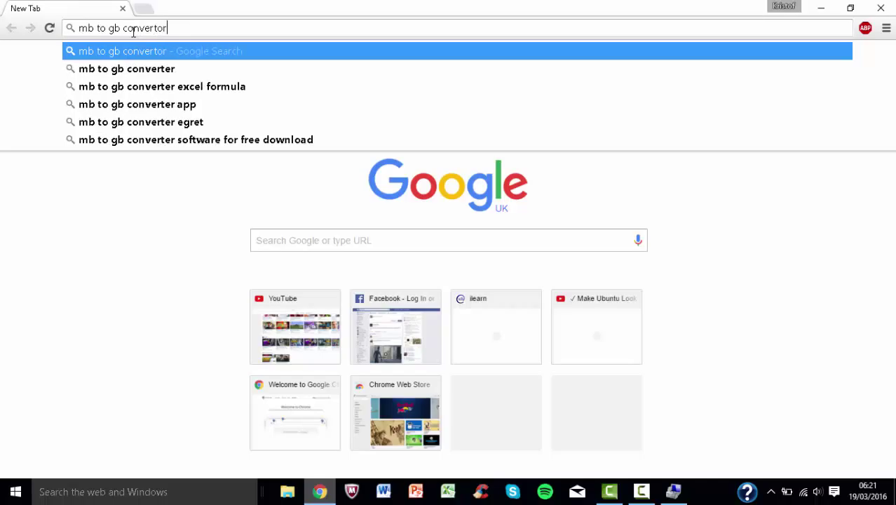
{"action": "key", "text": "Return"}
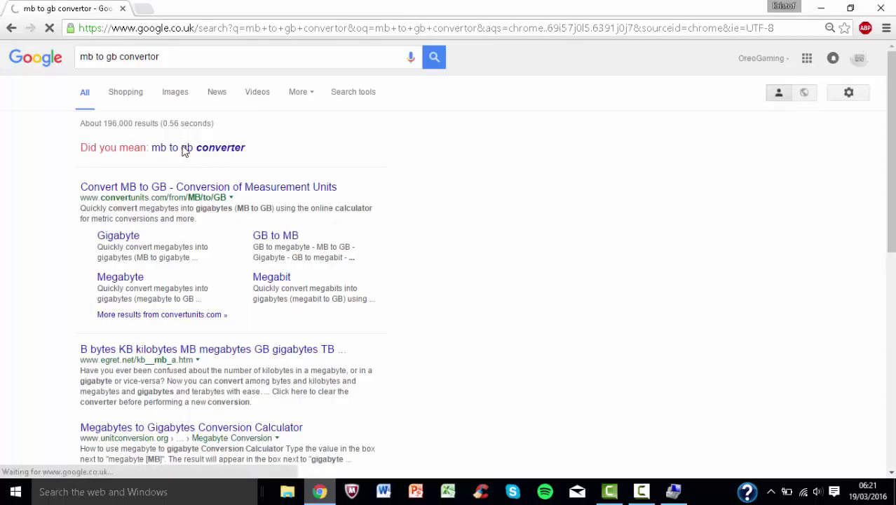
{"action": "left_click", "coordinate": [184, 148]}
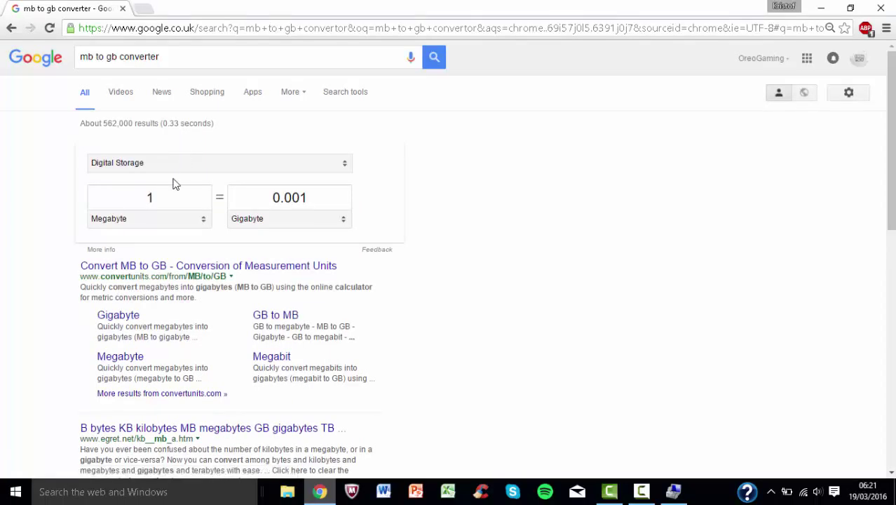
Step: Convert 10000 megabytes to gigabytes in the Google storage unit converter
{"action": "left_click", "coordinate": [149, 204]}
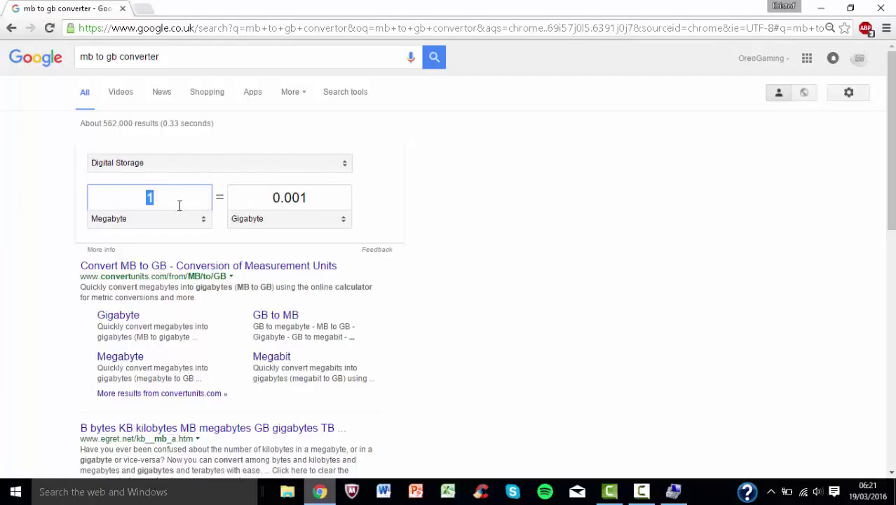
{"action": "type", "text": "100"}
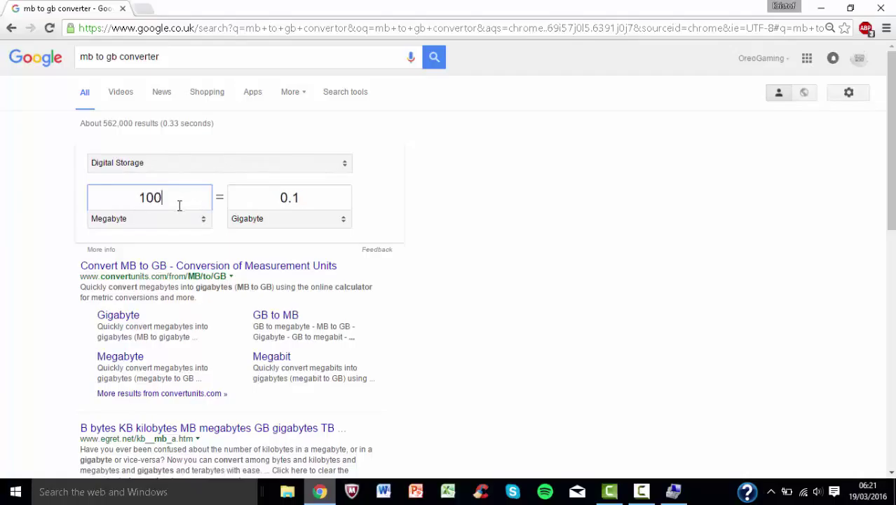
{"action": "type", "text": "0"}
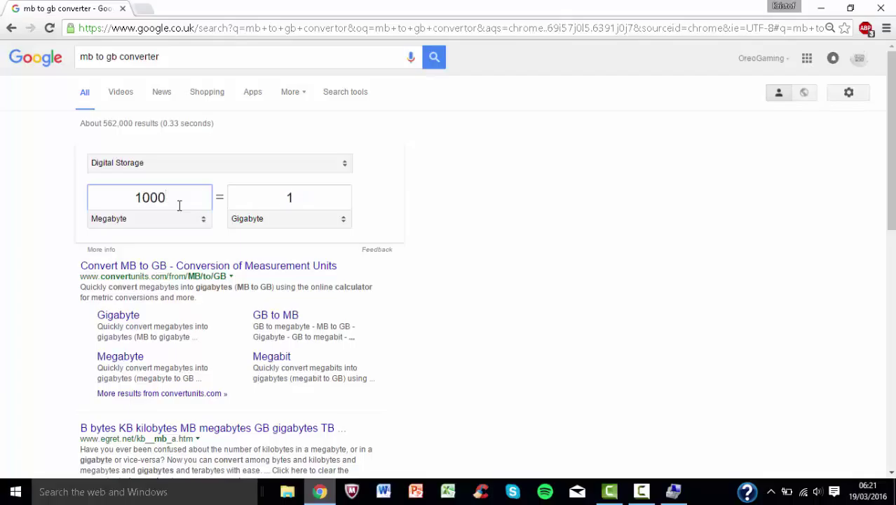
{"action": "type", "text": "00"}
{"action": "key", "text": "BackSpace"}
{"action": "left_click_drag", "start_coordinate": [179, 205], "coordinate": [130, 205]}
{"action": "right_click", "coordinate": [139, 199]}
{"action": "left_click", "coordinate": [156, 221]}
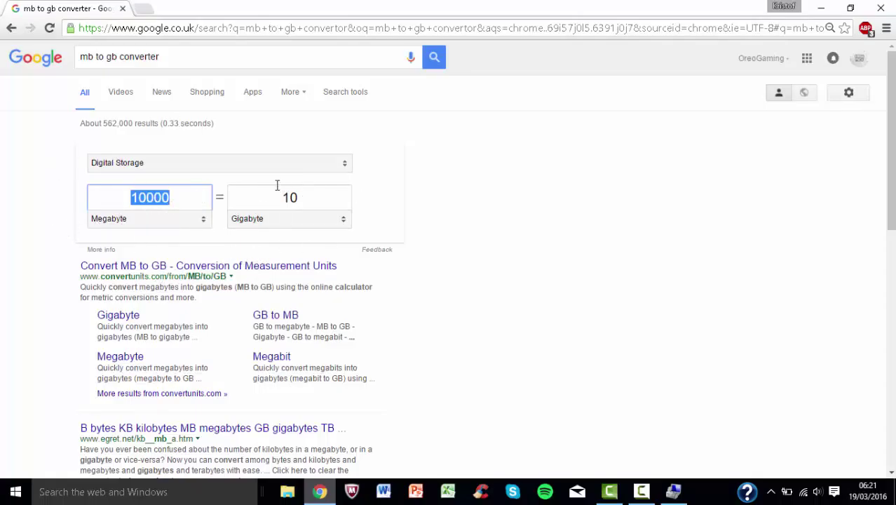
{"action": "left_click", "coordinate": [300, 197]}
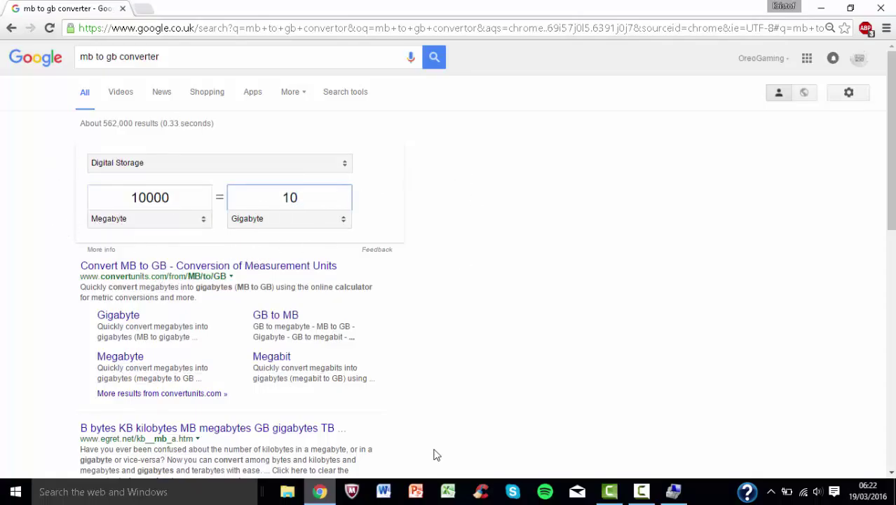
Step: Switch back to Computer Management and shrink the Windows (C:) volume by 10000 MB
{"action": "left_click", "coordinate": [669, 492]}
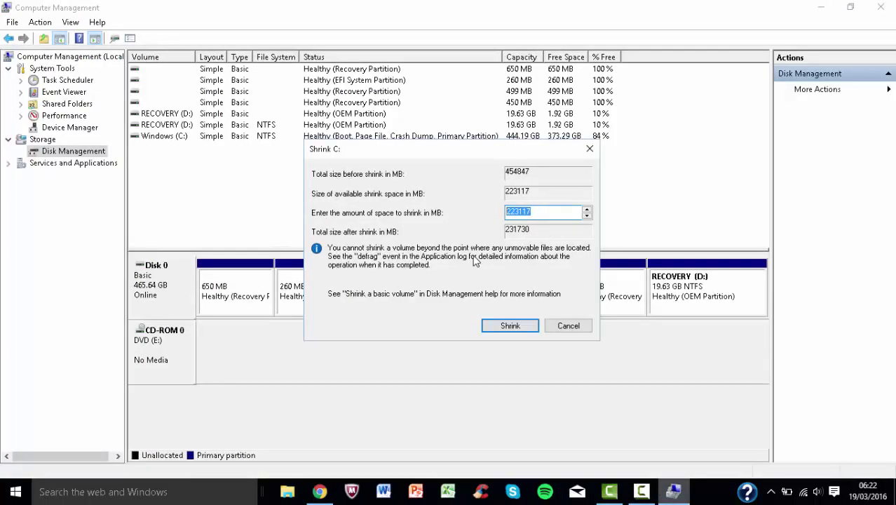
{"action": "type", "text": "10000"}
{"action": "left_click", "coordinate": [494, 327]}
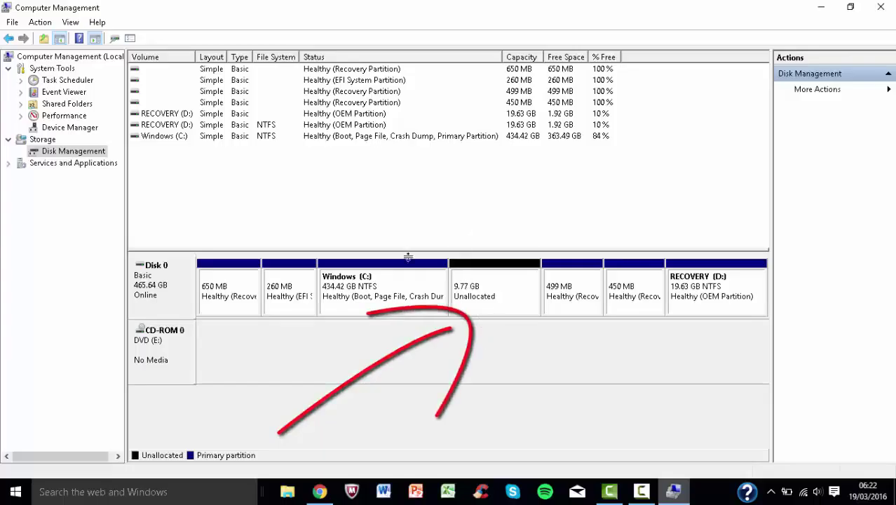
Step: Start the New Simple Volume Wizard for the unallocated space on Disk 0 and advance to the volume size settings
{"action": "left_click", "coordinate": [483, 268]}
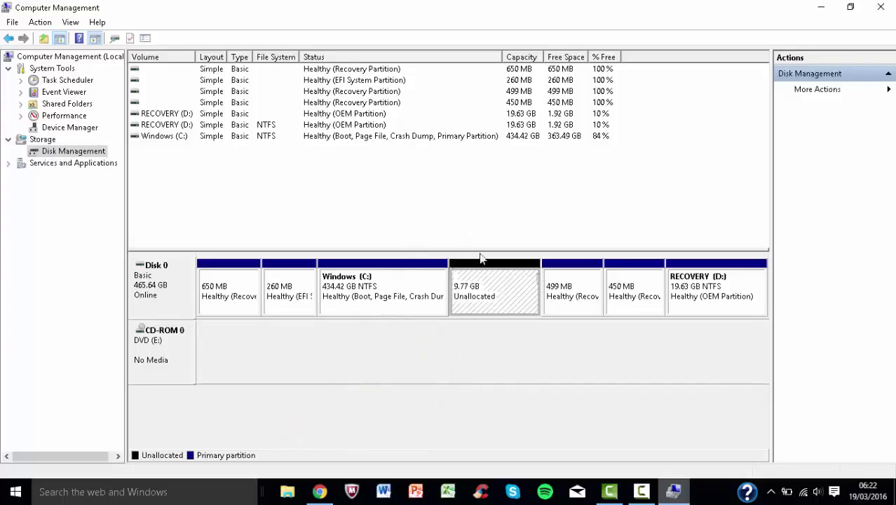
{"action": "right_click", "coordinate": [492, 268]}
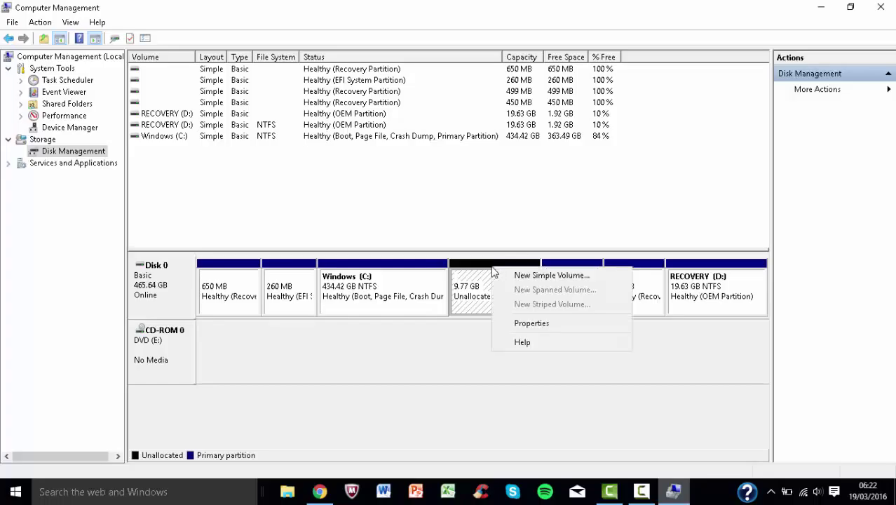
{"action": "left_click", "coordinate": [536, 275]}
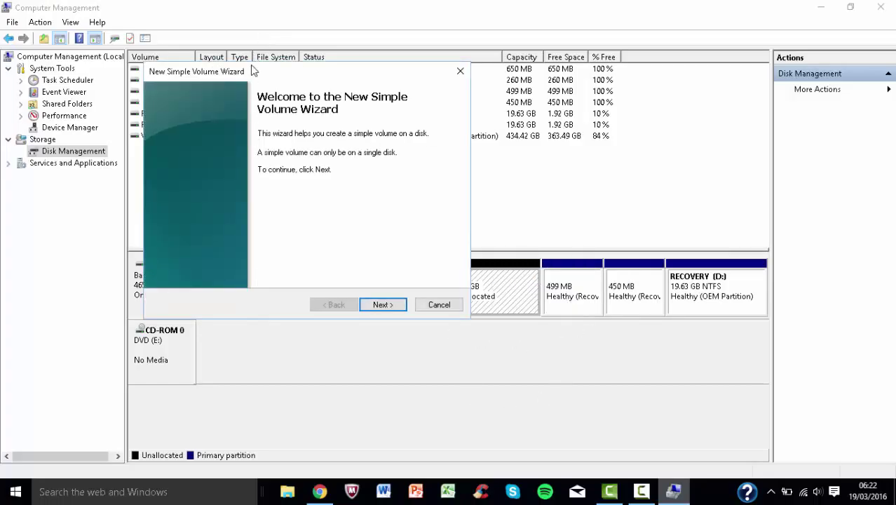
{"action": "left_click_drag", "start_coordinate": [255, 70], "coordinate": [389, 130]}
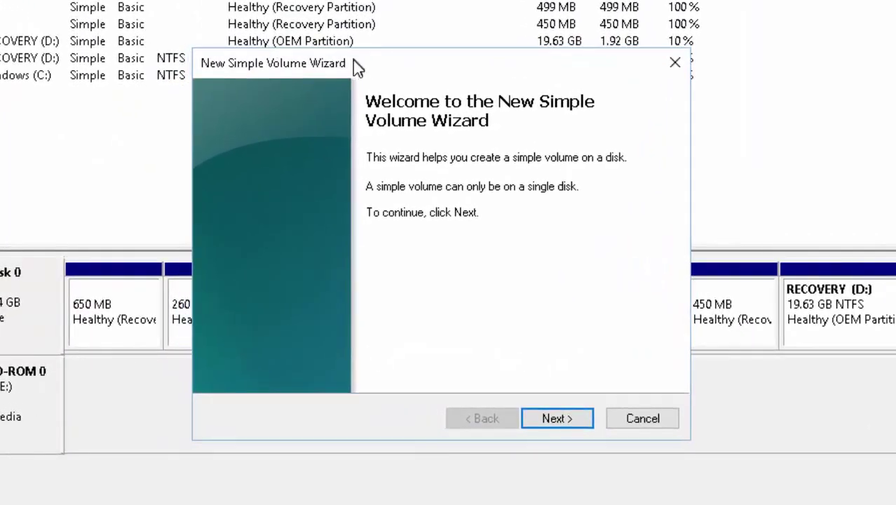
{"action": "left_click_drag", "start_coordinate": [353, 59], "coordinate": [355, 61]}
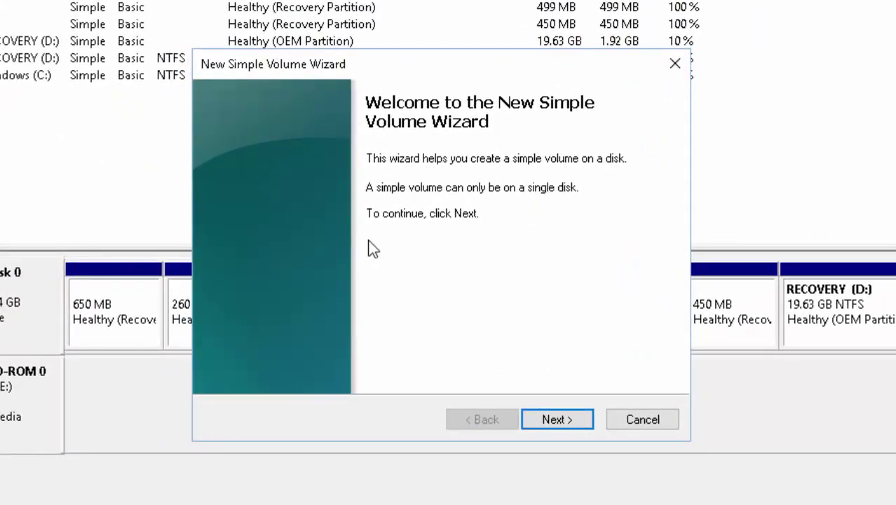
{"action": "left_click", "coordinate": [571, 421]}
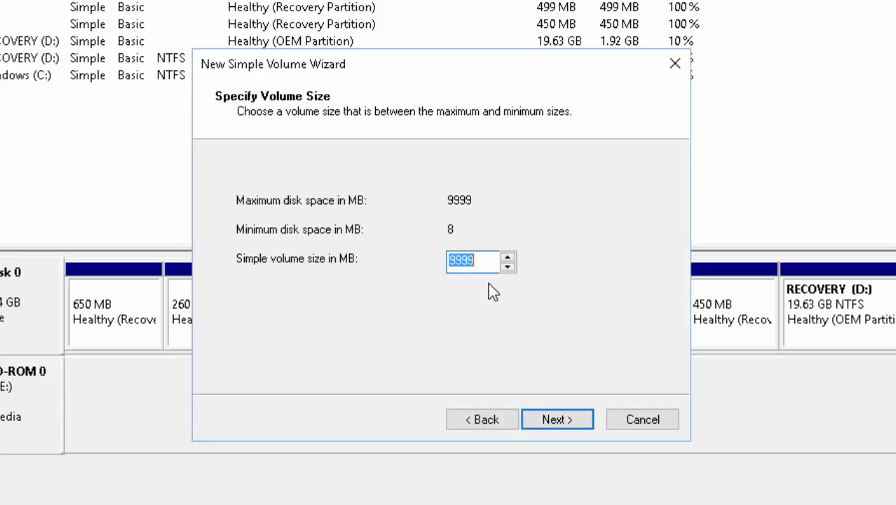
Step: Set the simple volume size to 1000 MB and continue to the drive letter settings
{"action": "type", "text": "1999"}
{"action": "key", "text": "BackSpace"}
{"action": "key", "text": "BackSpace"}
{"action": "key", "text": "BackSpace"}
{"action": "type", "text": "0000"}
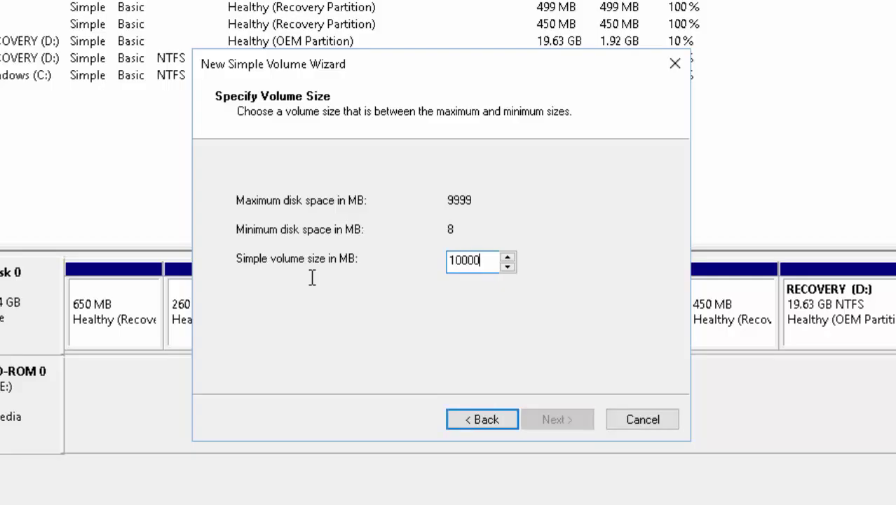
{"action": "key", "text": "BackSpace"}
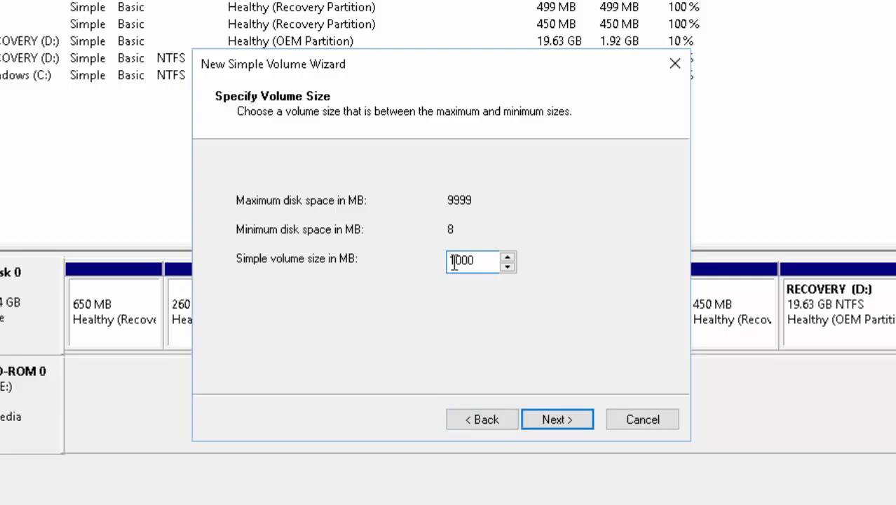
{"action": "left_click", "coordinate": [550, 425]}
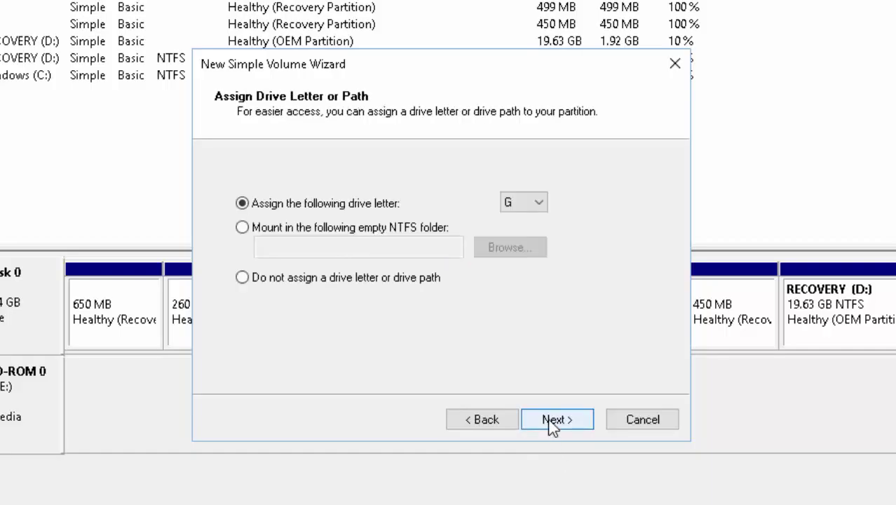
Step: Assign drive letter G to the new volume and continue to the format settings
{"action": "left_click", "coordinate": [508, 202]}
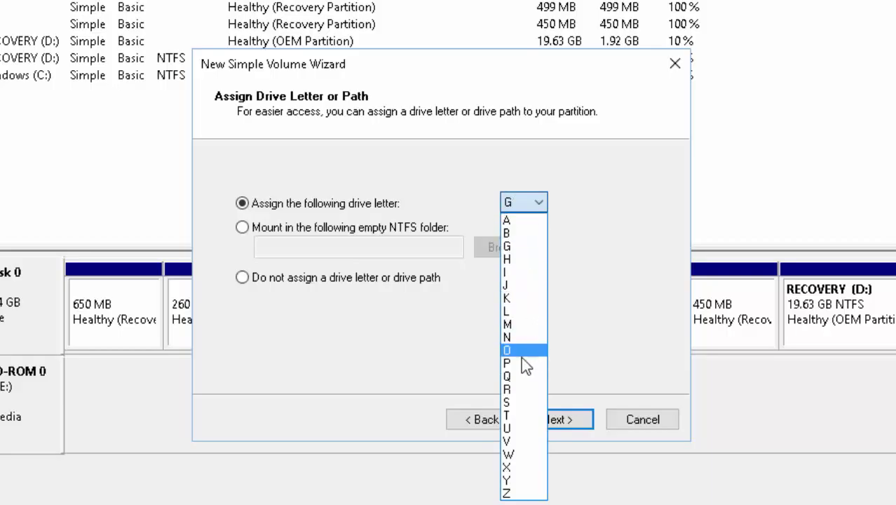
{"action": "left_click", "coordinate": [504, 246]}
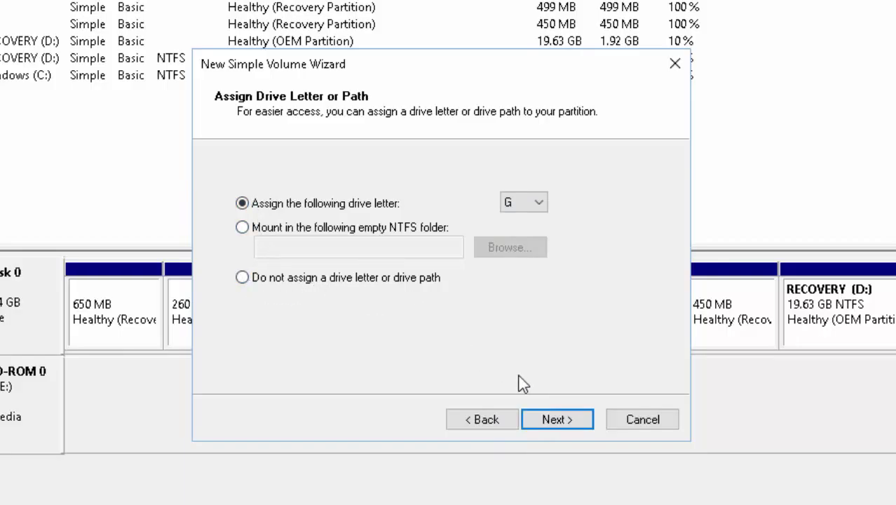
{"action": "left_click", "coordinate": [535, 418]}
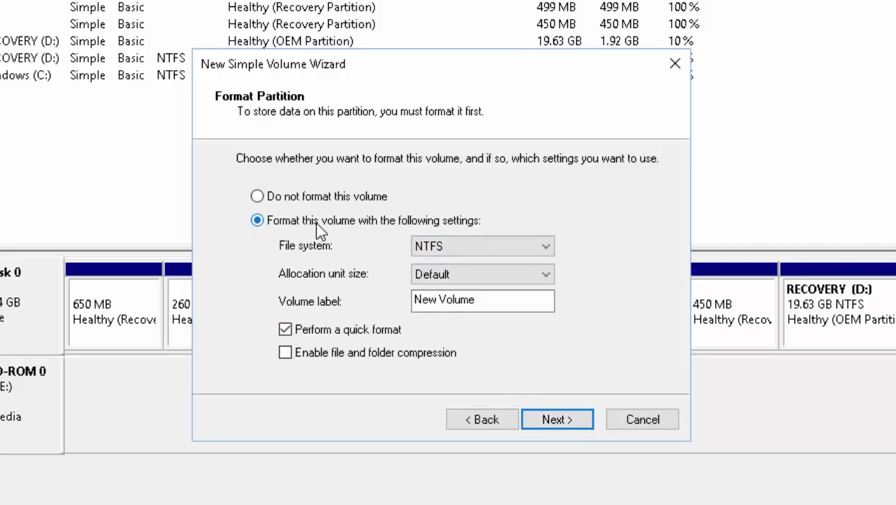
Step: Format the new volume as NTFS with the volume label Drive:G and finish the wizard
{"action": "left_click", "coordinate": [459, 244]}
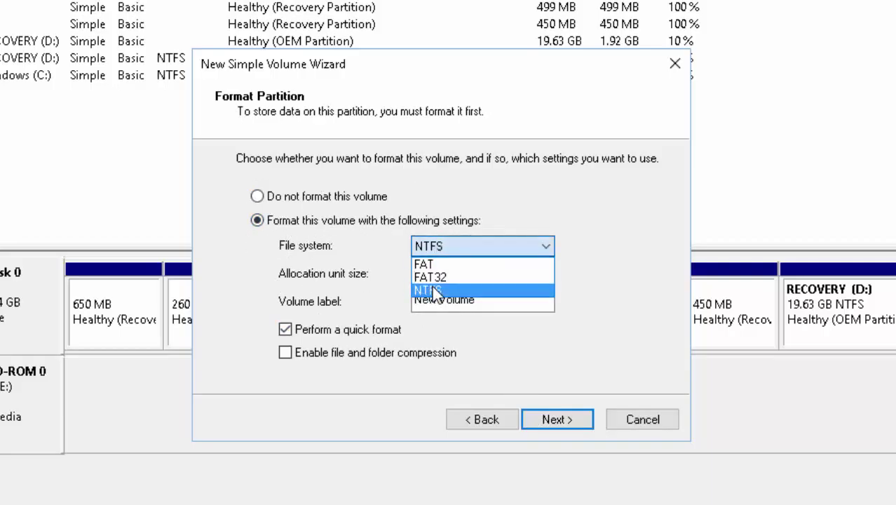
{"action": "left_click", "coordinate": [463, 288]}
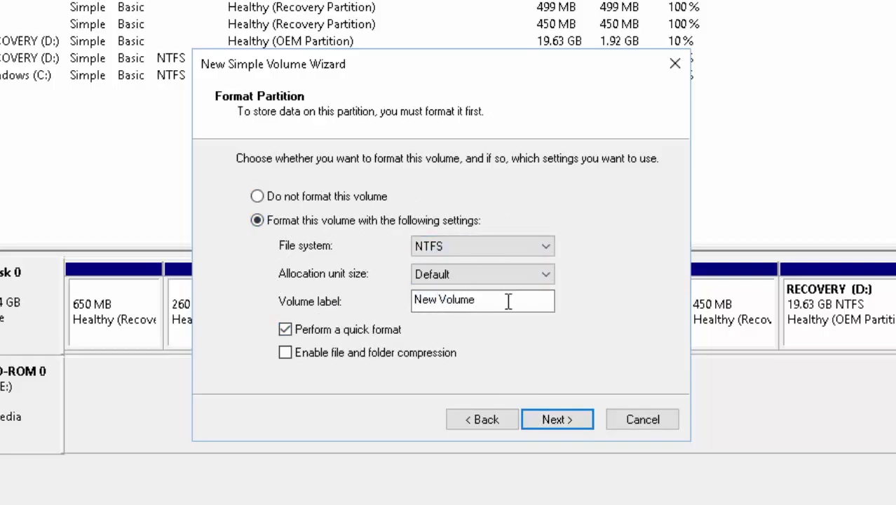
{"action": "left_click_drag", "start_coordinate": [483, 301], "coordinate": [267, 338]}
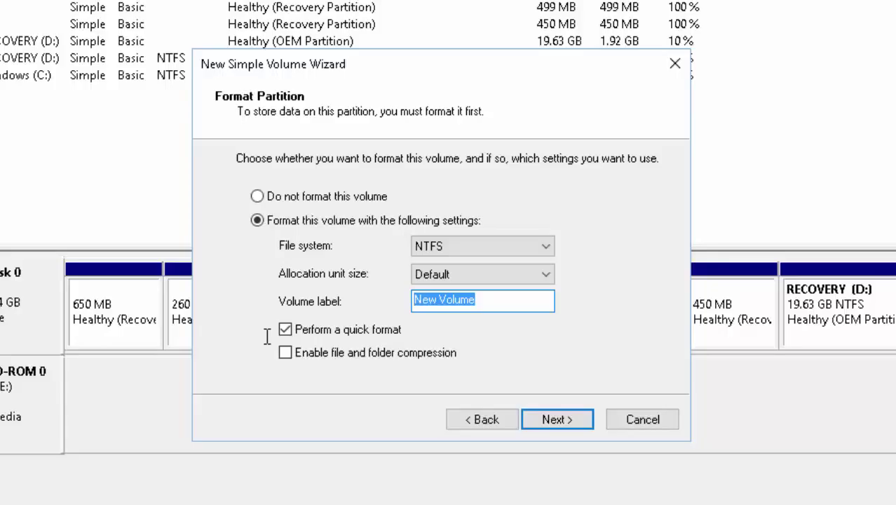
{"action": "type", "text": "D"}
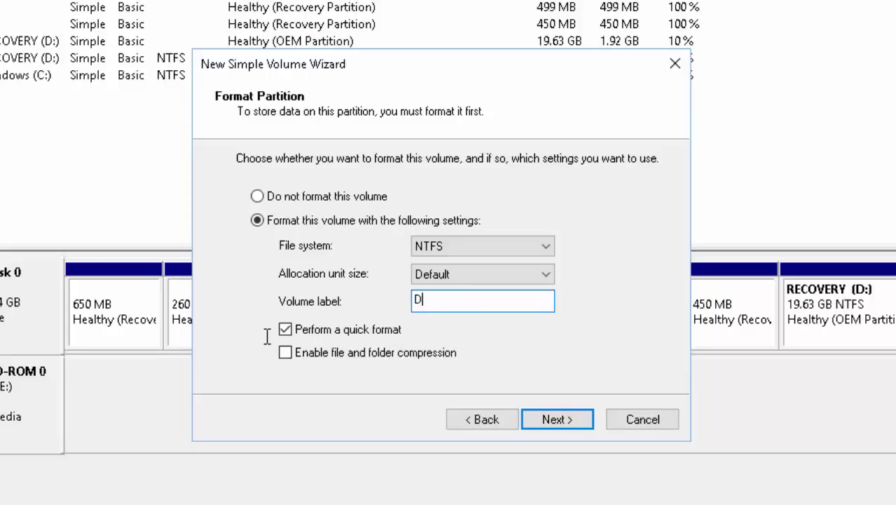
{"action": "type", "text": "rive:G"}
{"action": "left_click", "coordinate": [562, 419]}
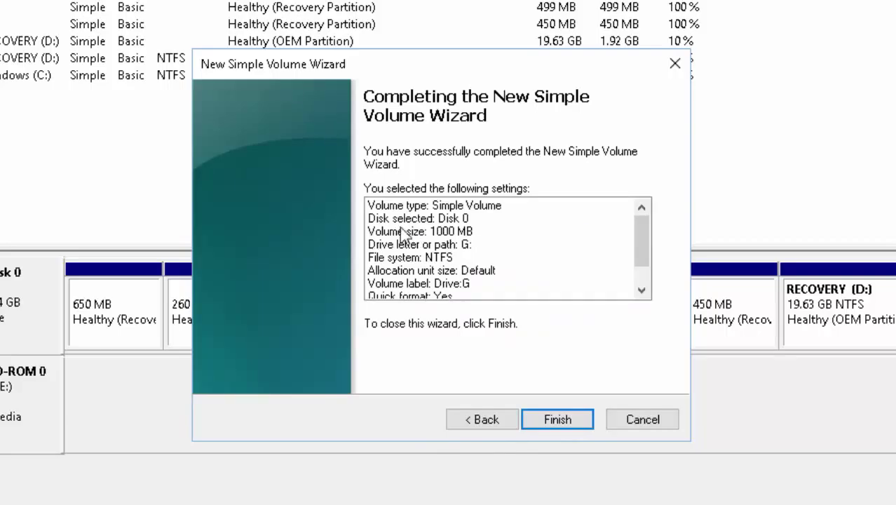
{"action": "left_click_drag", "start_coordinate": [642, 242], "coordinate": [402, 444]}
{"action": "left_click", "coordinate": [560, 426]}
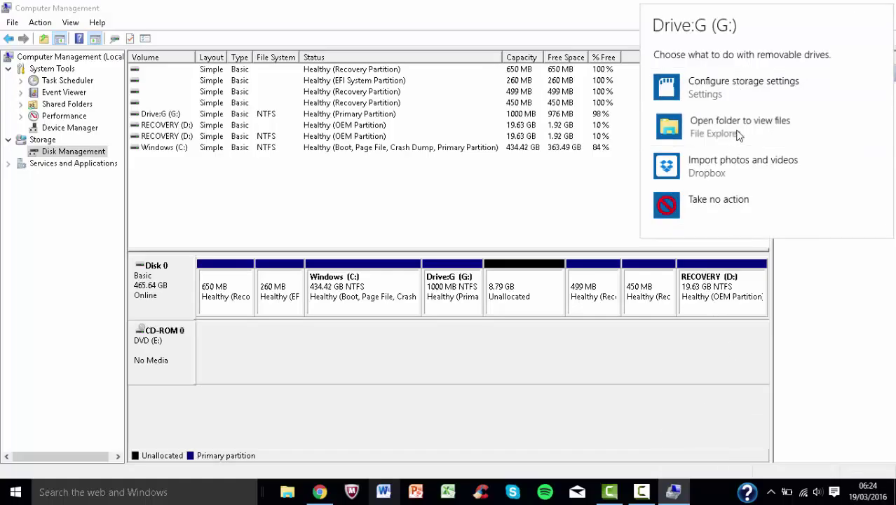
Step: Open Drive:G (G:) in File Explorer and go up to This PC to examine its entry among the drives
{"action": "left_click", "coordinate": [715, 131]}
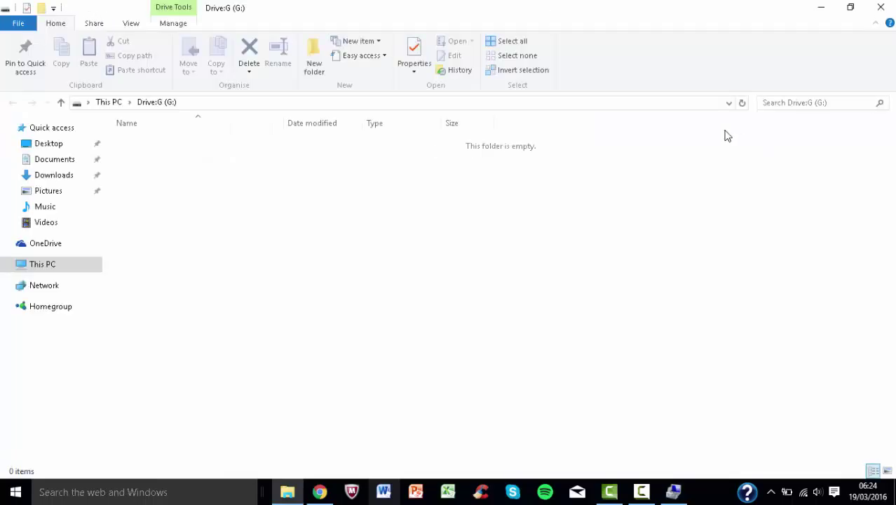
{"action": "left_click", "coordinate": [105, 104]}
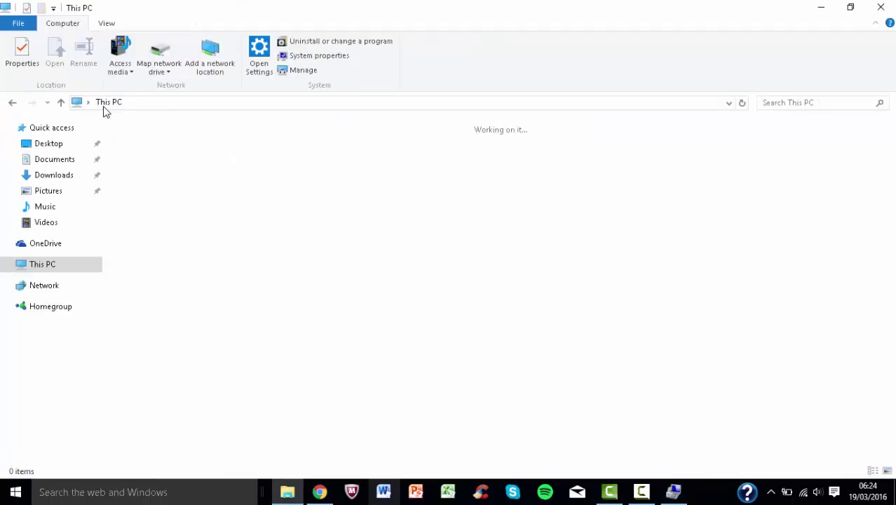
{"action": "left_click", "coordinate": [194, 334]}
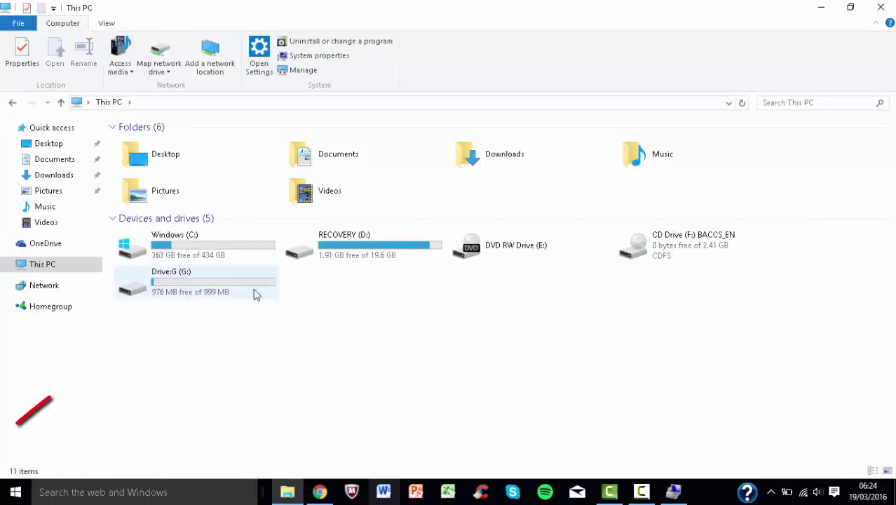
{"action": "left_click_drag", "start_coordinate": [153, 280], "coordinate": [184, 292]}
{"action": "mouse_move", "coordinate": [176, 340]}
{"action": "left_mouse_down"}
{"action": "mouse_move", "coordinate": [140, 275]}
{"action": "mouse_move", "coordinate": [216, 329]}
{"action": "mouse_move", "coordinate": [263, 311]}
{"action": "mouse_move", "coordinate": [115, 306]}
{"action": "mouse_move", "coordinate": [204, 360]}
{"action": "left_mouse_up"}
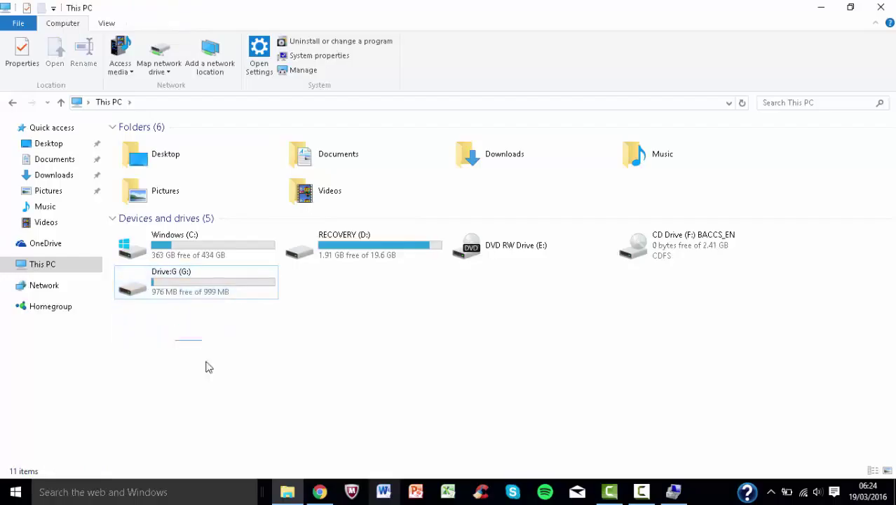
Step: Inspect the contents of Drive:G (G:) from This PC and return to the Computer Management window
{"action": "double_click", "coordinate": [168, 272]}
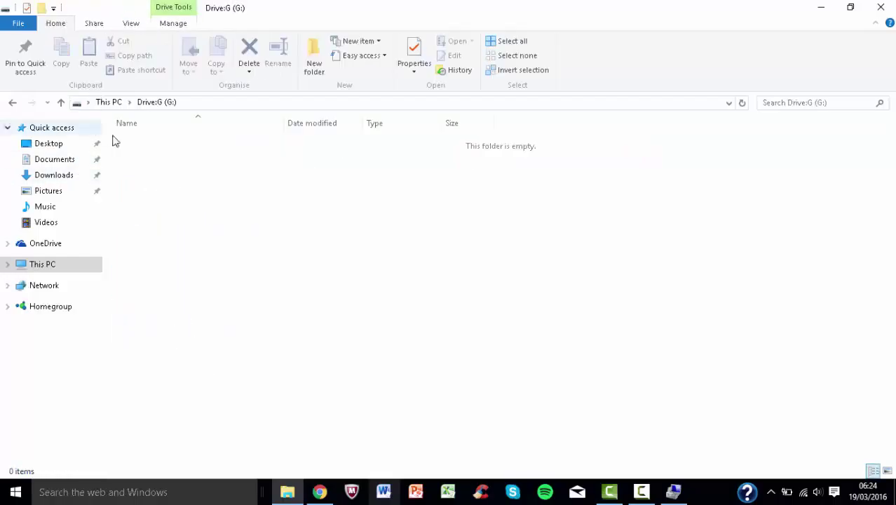
{"action": "left_click_drag", "start_coordinate": [116, 144], "coordinate": [291, 331]}
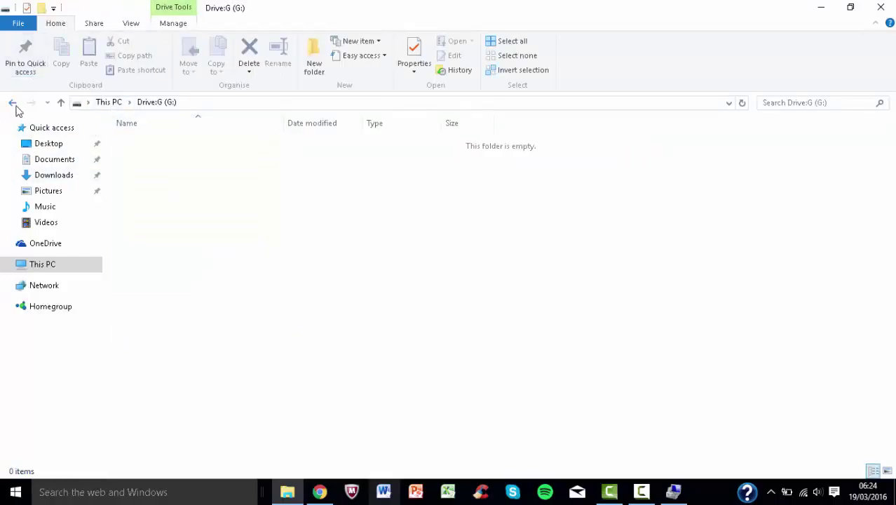
{"action": "left_click", "coordinate": [14, 103]}
{"action": "left_click", "coordinate": [284, 337]}
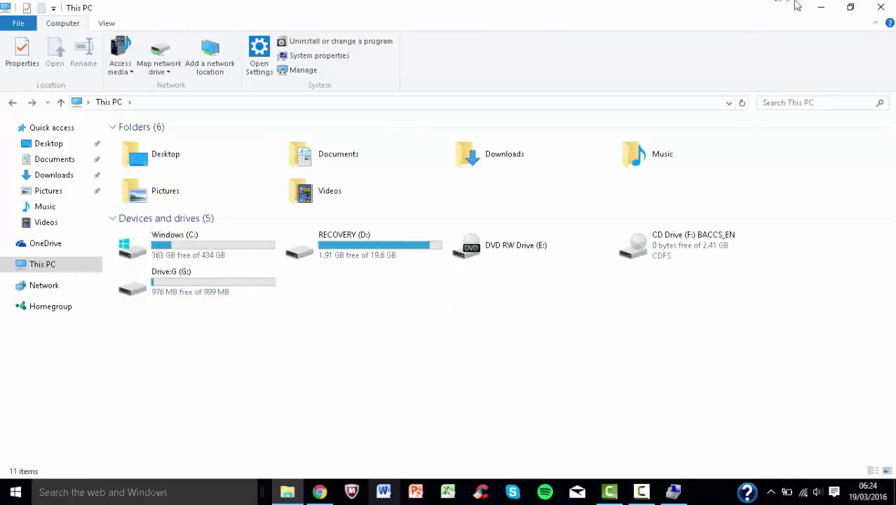
{"action": "left_click", "coordinate": [821, 7]}
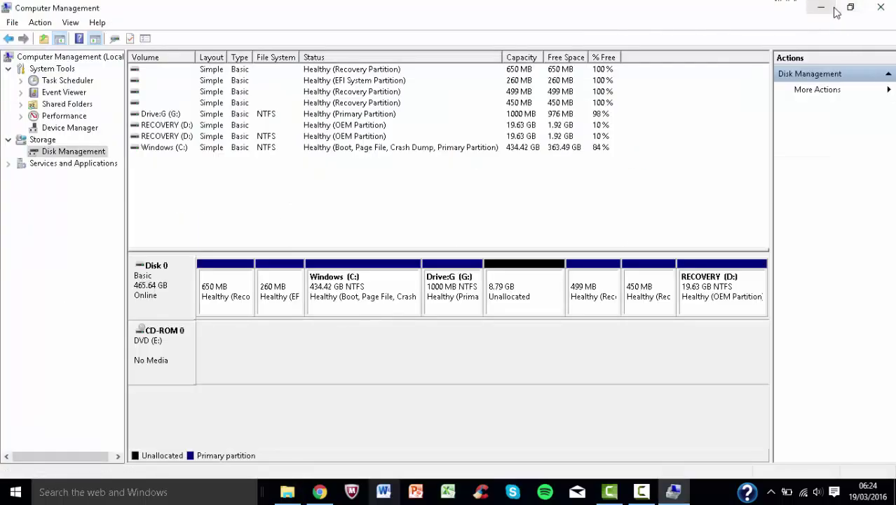